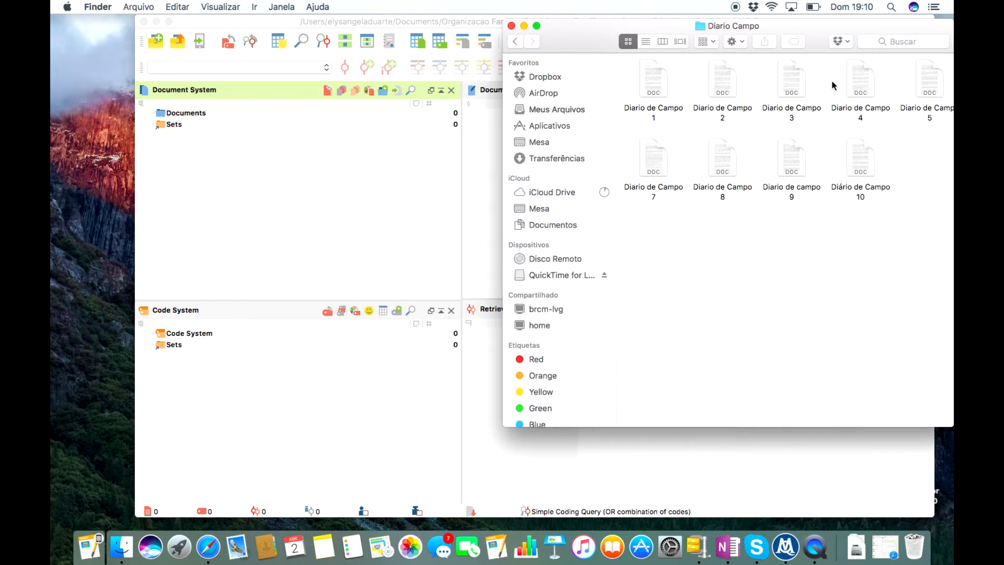
# - Import Entrevista 1.doc from the Entrevistas Familias folder into the MAXQDA project's Documents
pyautogui.press('super+bracketleft')
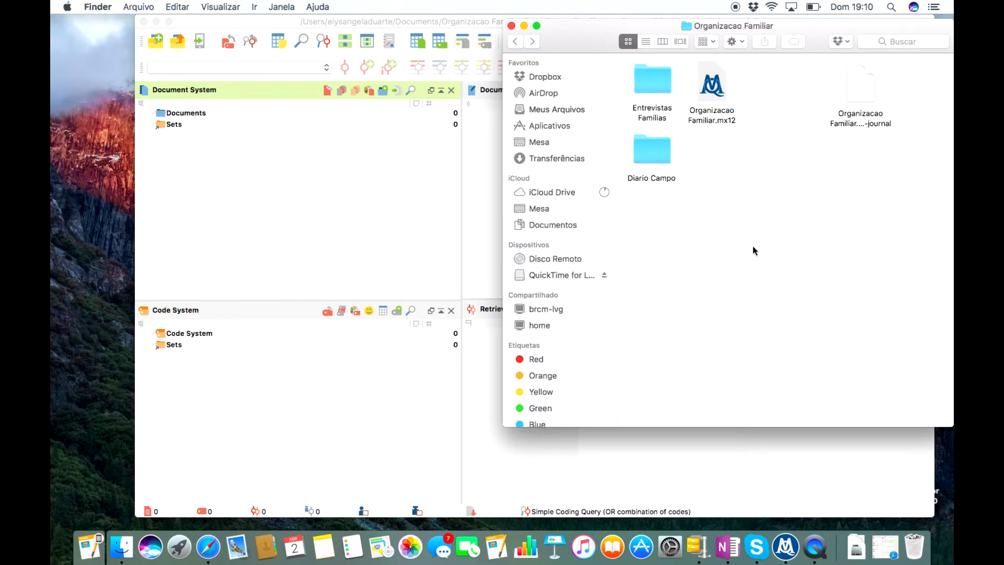
pyautogui.doubleClick(658, 85)
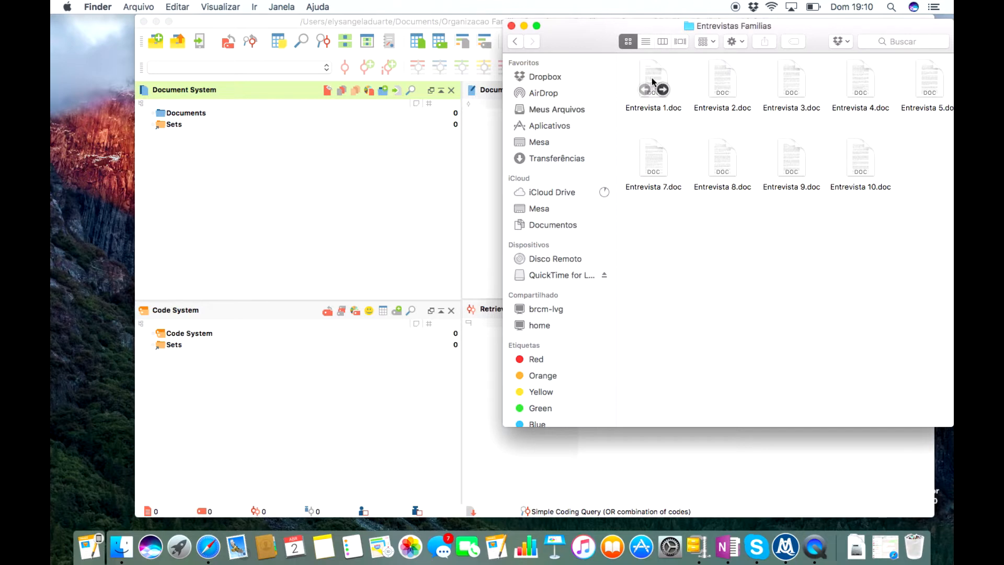
pyautogui.moveTo(652, 77); pyautogui.dragTo(228, 134)
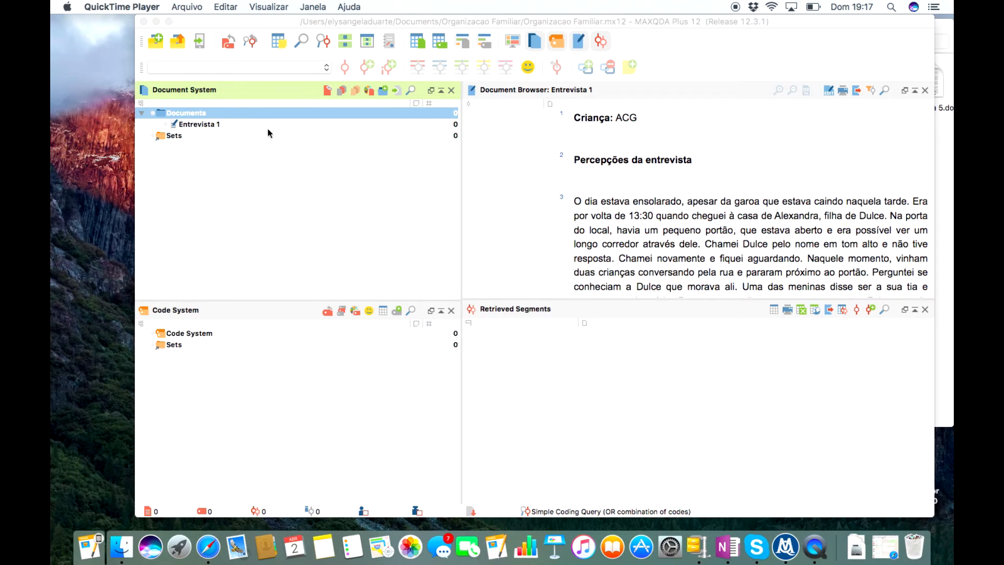
pyautogui.rightClick(207, 115)
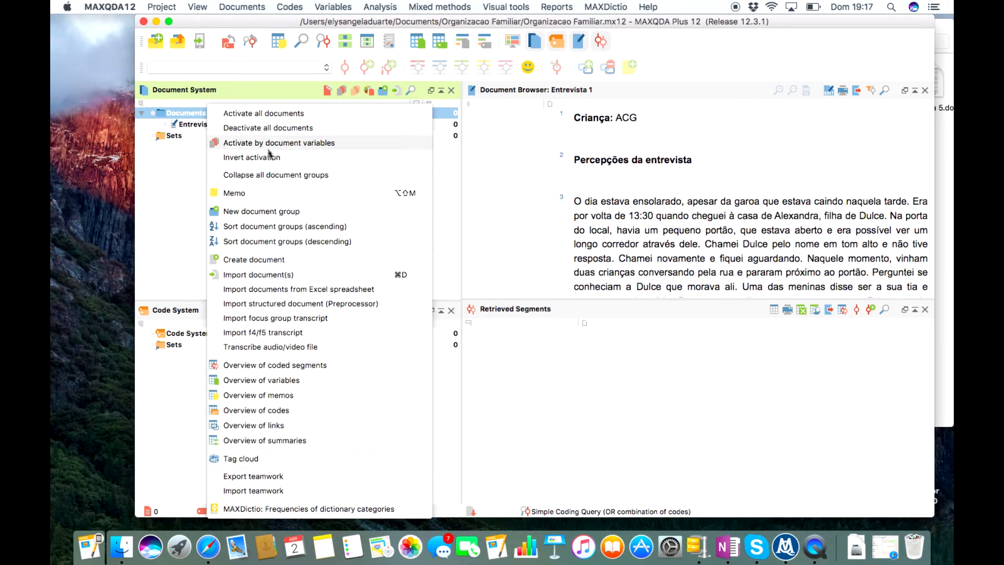
pyautogui.click(281, 276)
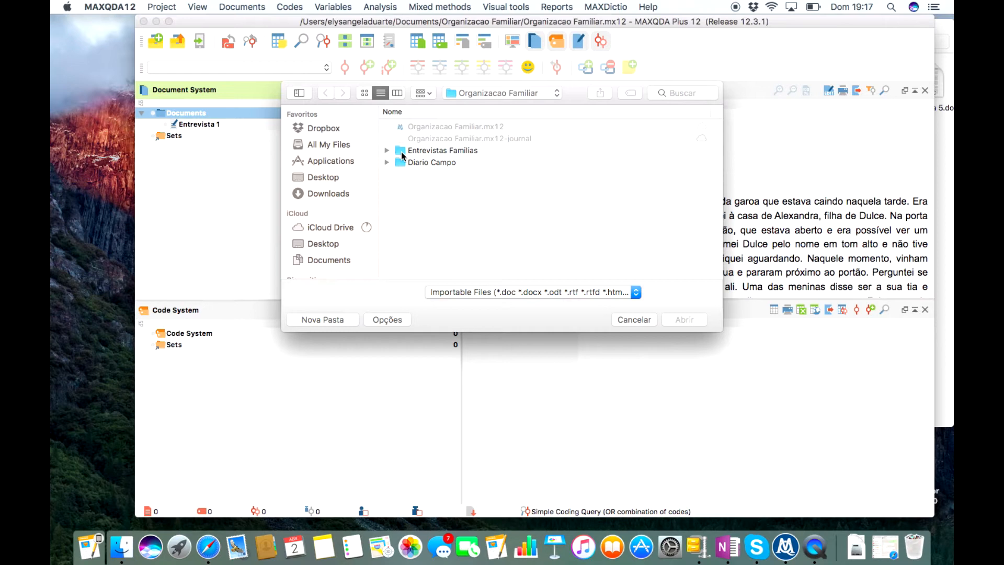
pyautogui.click(635, 319)
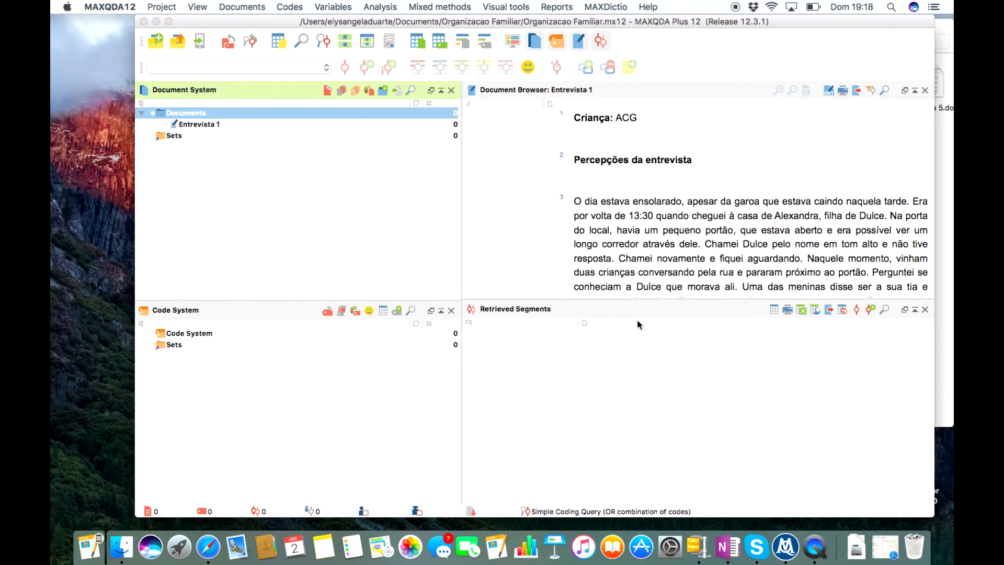
pyautogui.click(254, 8)
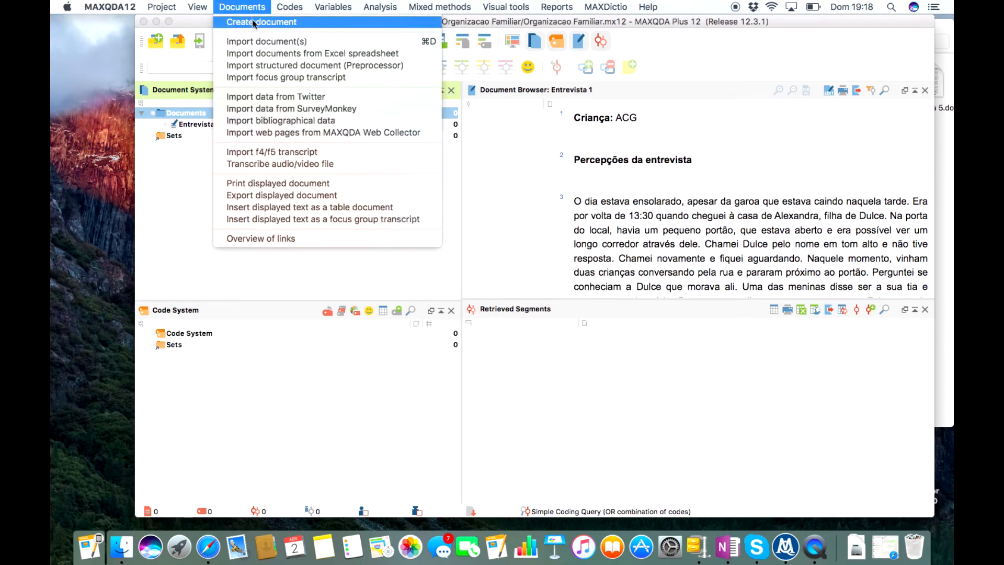
pyautogui.click(261, 42)
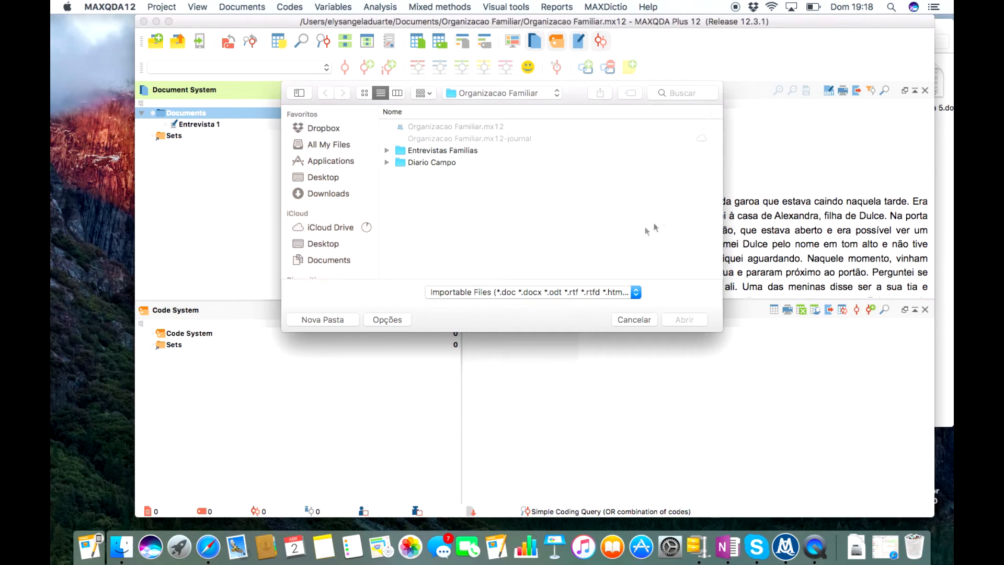
pyautogui.click(633, 319)
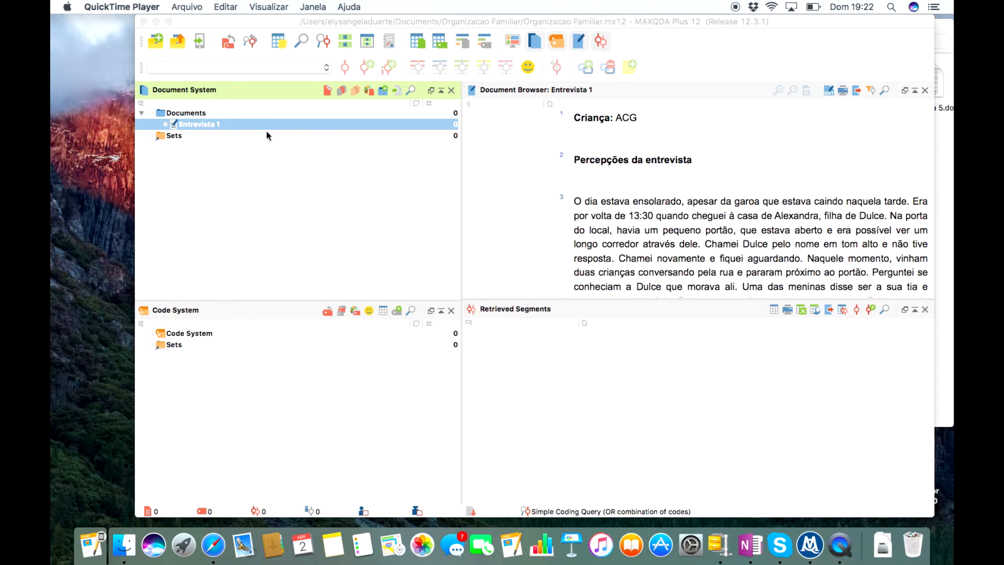
# - Create a new document group named Entrevistas under Documents
pyautogui.rightClick(199, 116)
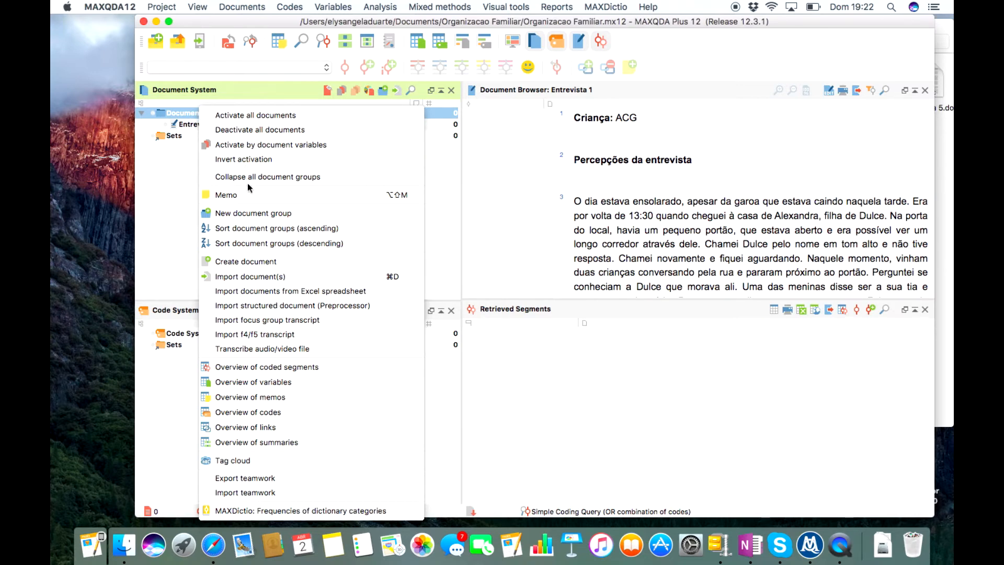
pyautogui.click(256, 213)
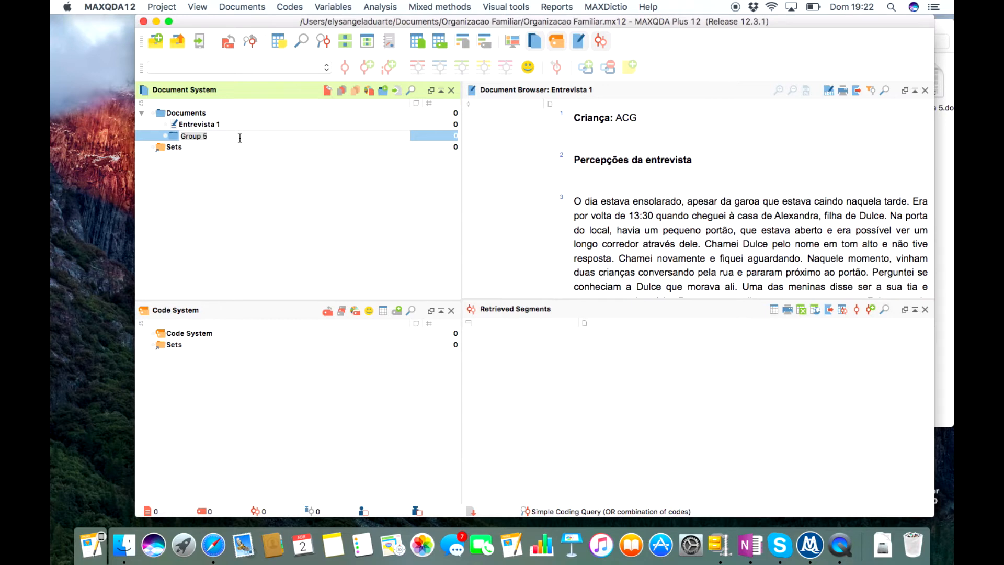
pyautogui.write('Entervistas')
pyautogui.press('Return')
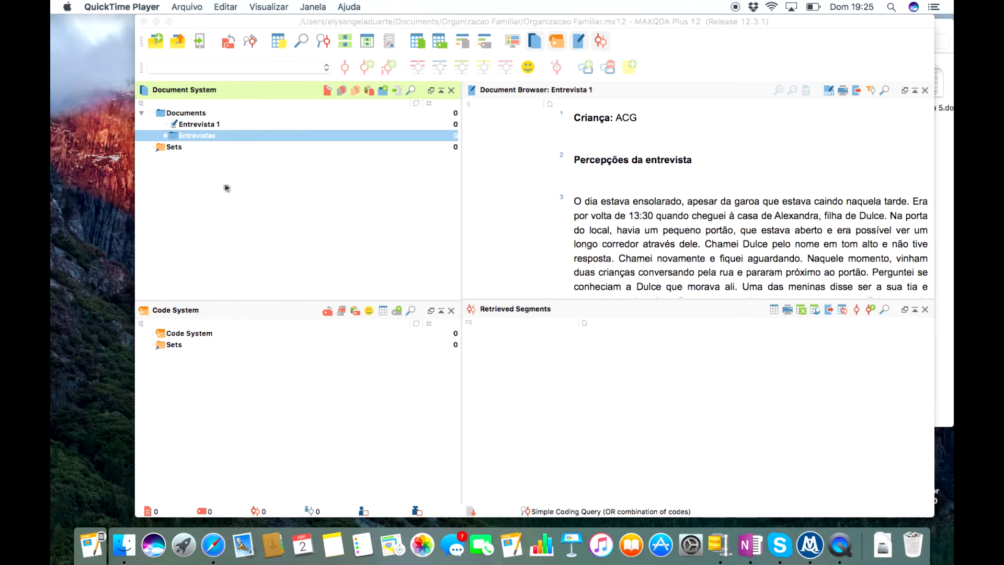
# - Create another document group under Documents and name it Diario de Campo
pyautogui.rightClick(198, 115)
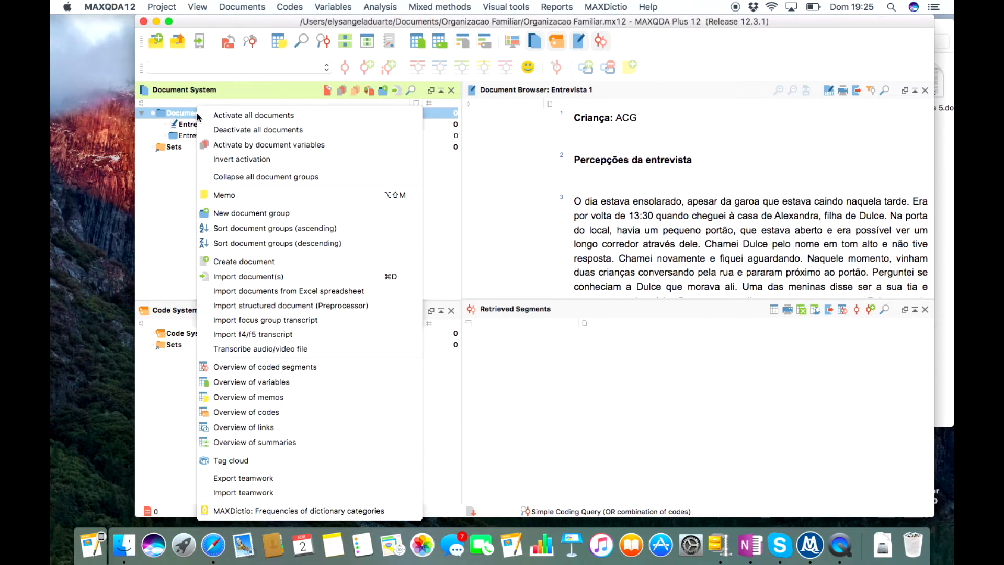
pyautogui.click(262, 213)
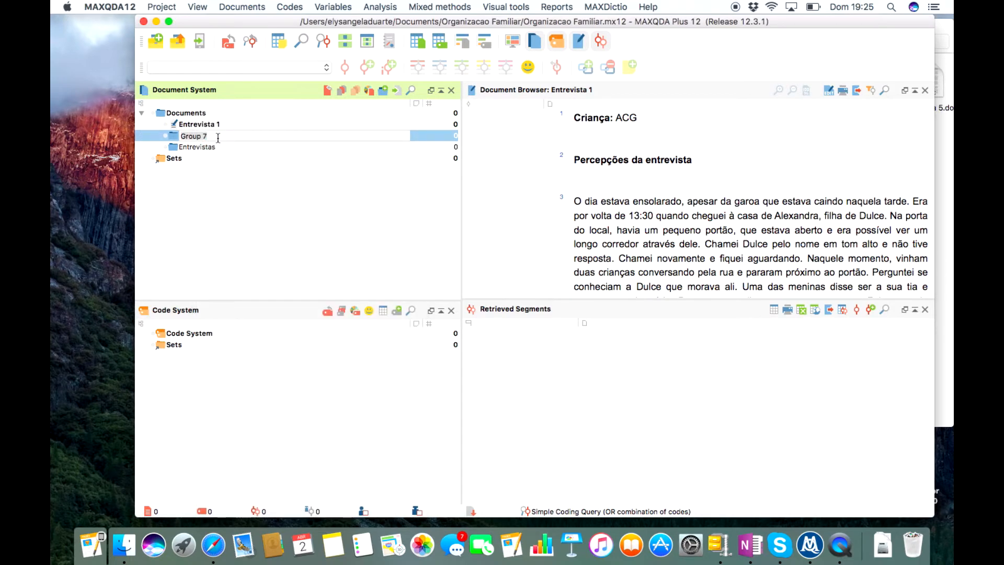
pyautogui.write('Diario de Cam')
# - Move the Entrevista 1 document into the Entrevistas group
pyautogui.click(194, 126)
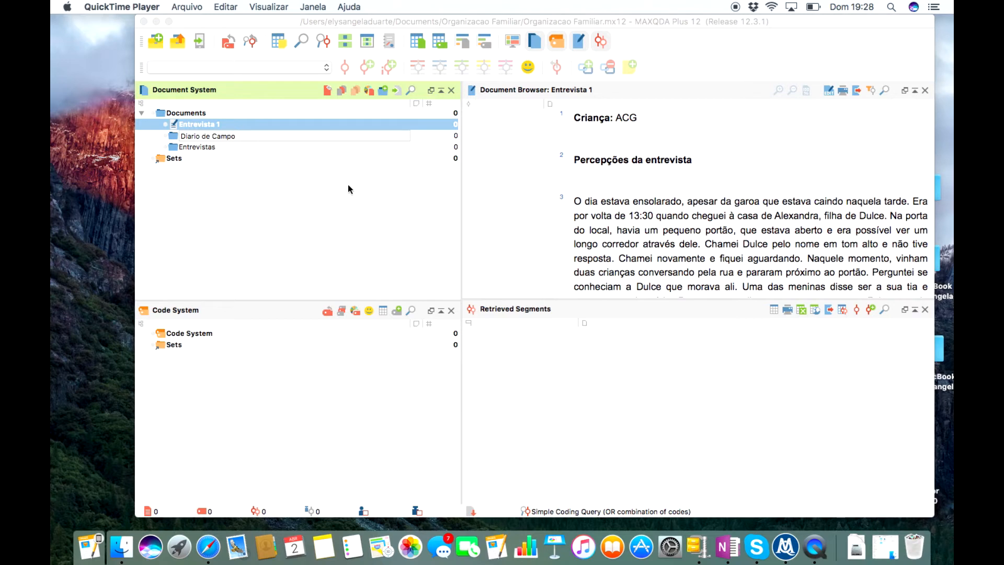
pyautogui.click(177, 127)
pyautogui.moveTo(176, 127); pyautogui.dragTo(180, 150)
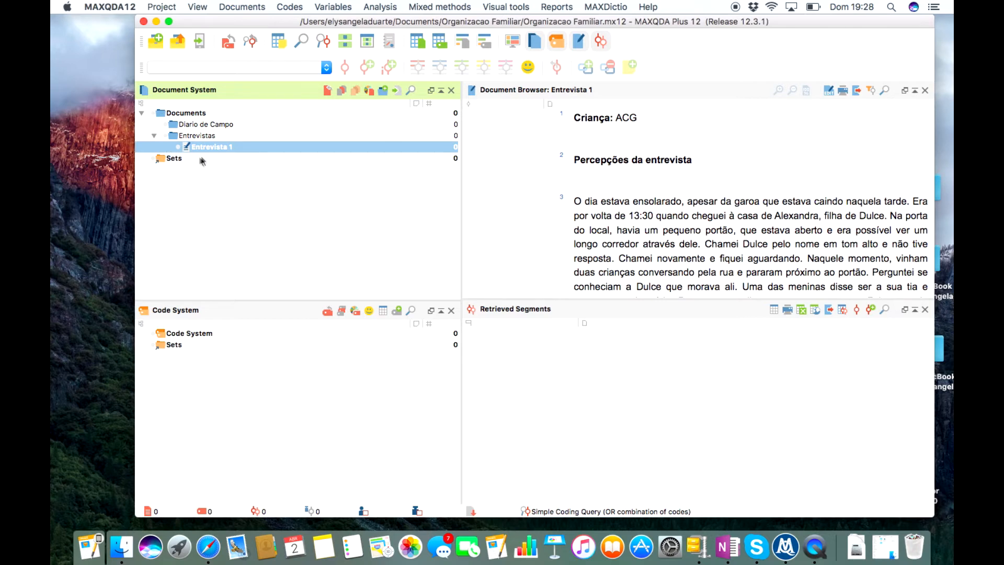
# - Import Entrevista 2 through Entrevista 10 from the Entrevistas Familias folder into the Entrevistas group
pyautogui.click(176, 137)
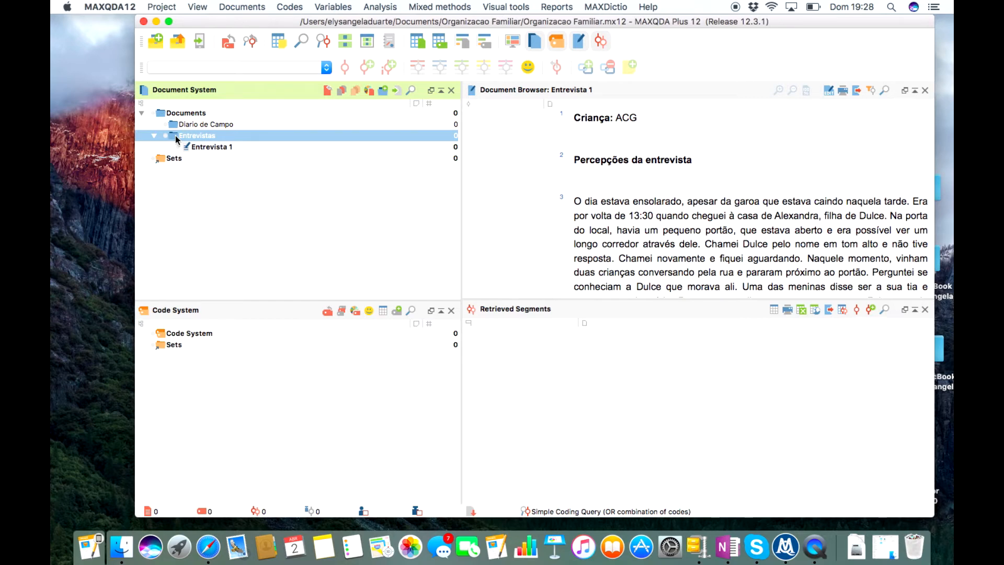
pyautogui.rightClick(174, 136)
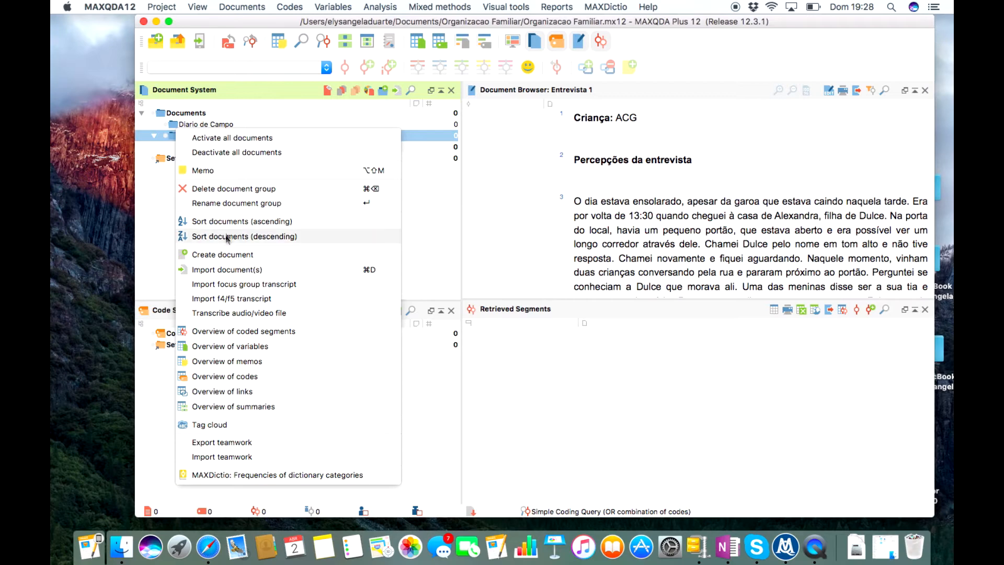
pyautogui.click(228, 270)
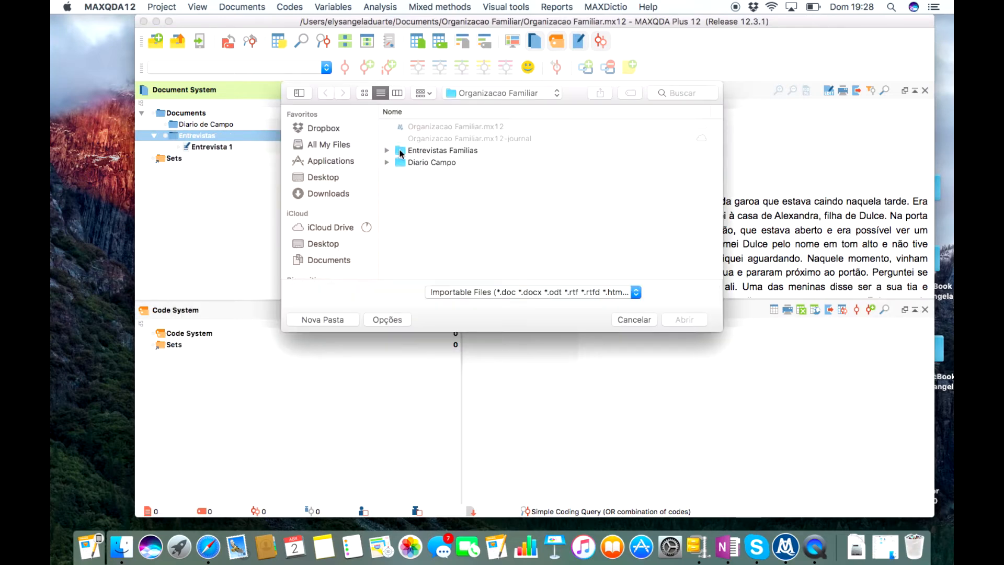
pyautogui.click(387, 151)
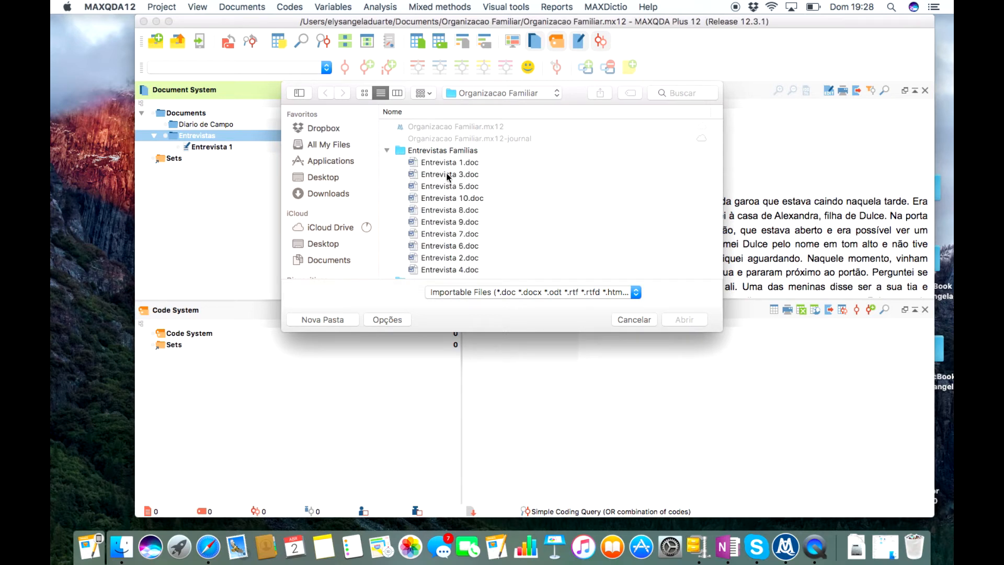
pyautogui.click(448, 176)
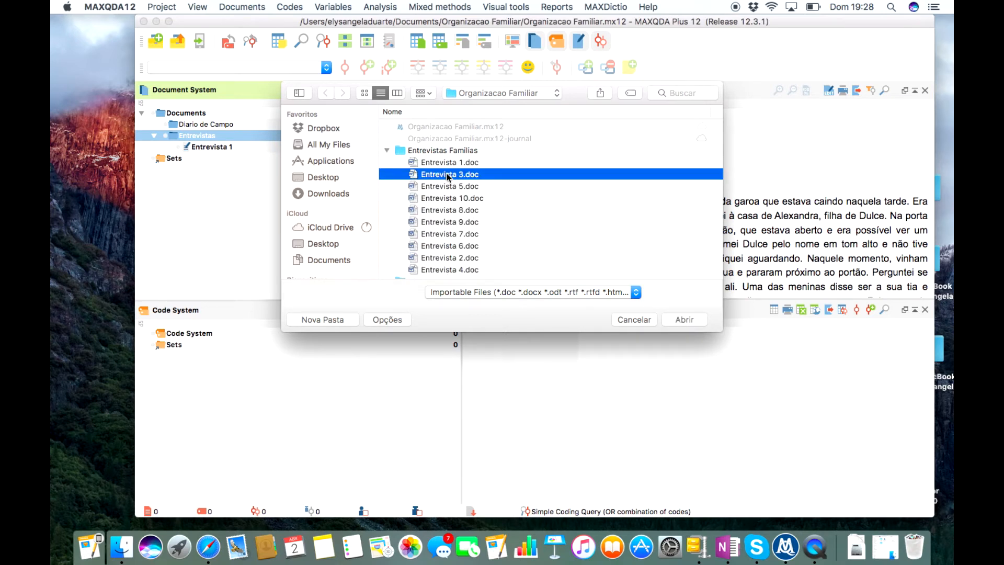
pyautogui.hotkey('shift', 'Down')
pyautogui.hotkey('shift', 'Down')
pyautogui.hotkey('shift', 'Down')
pyautogui.hotkey('shift', 'Down')
pyautogui.hotkey('shift', 'Down')
pyautogui.hotkey('shift', 'Down')
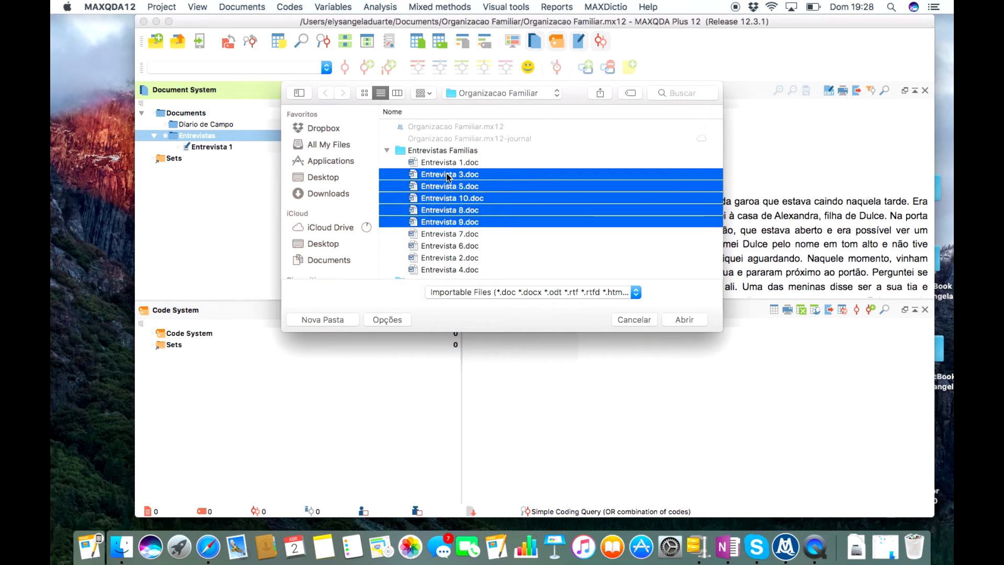
pyautogui.hotkey('shift', 'Down')
pyautogui.hotkey('shift', 'Down')
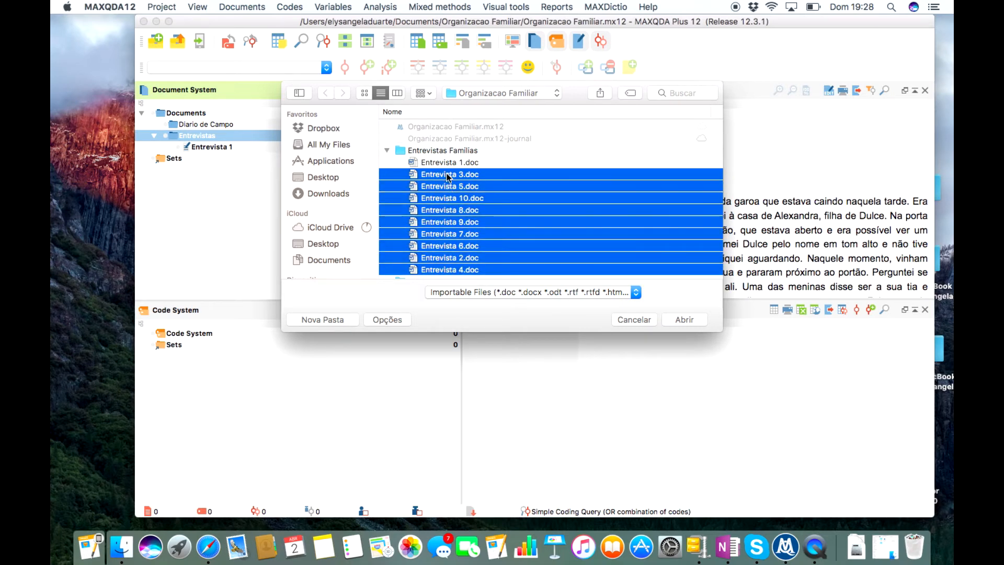
pyautogui.click(684, 319)
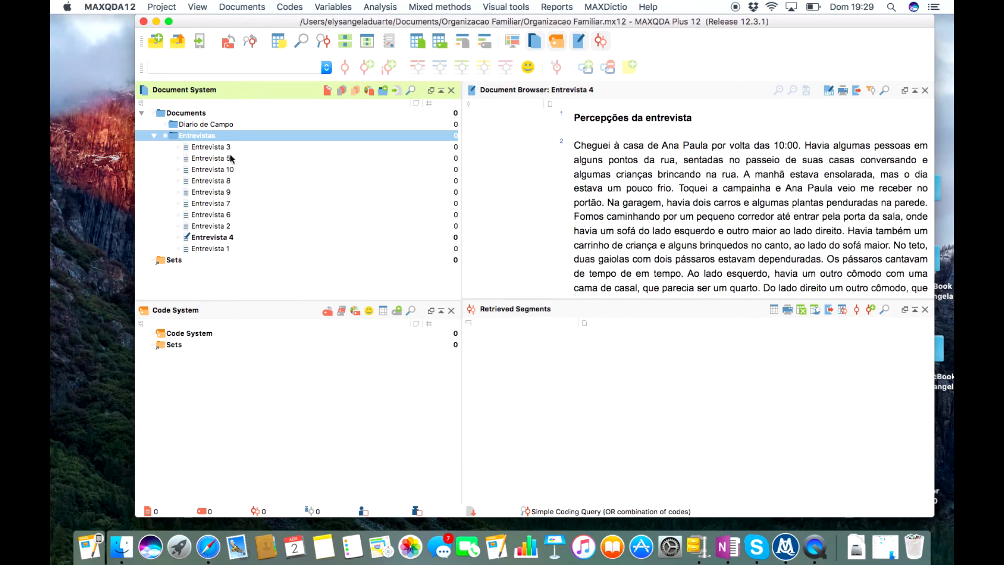
# - Import Diario de Campo 1 through 10 from the Diario Campo folder into the Diario de Campo group, and collapse both document groups
pyautogui.click(175, 125)
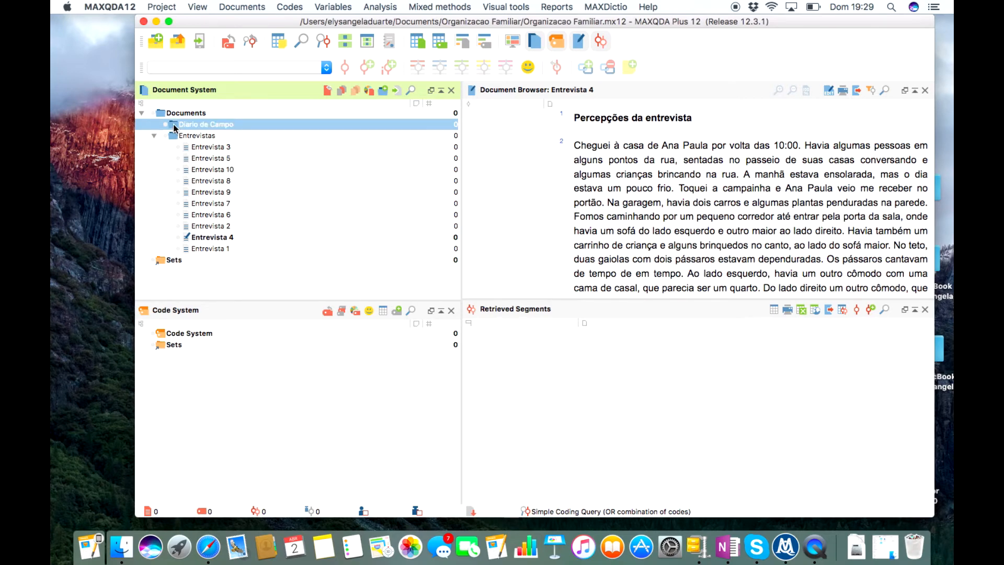
pyautogui.rightClick(175, 128)
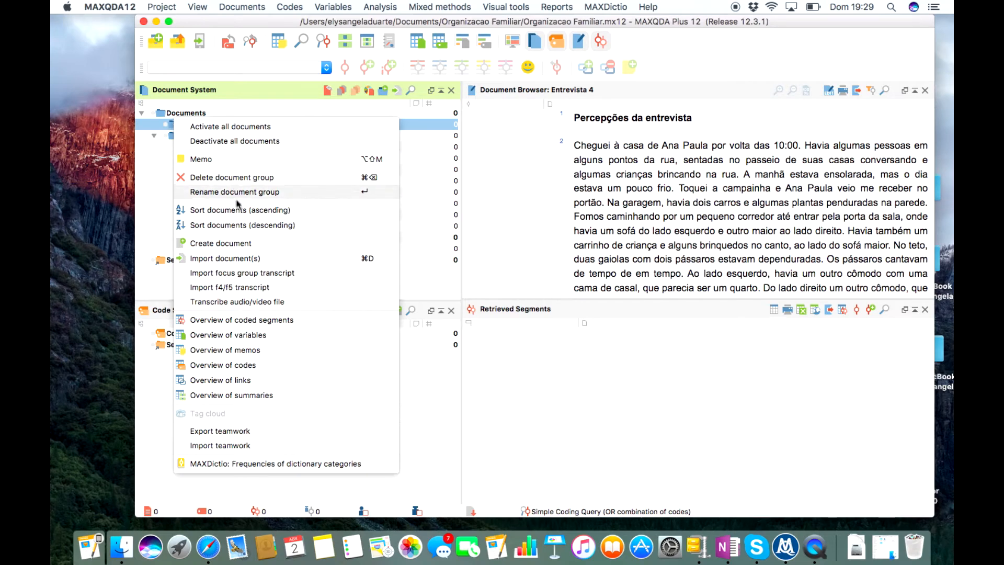
pyautogui.click(242, 260)
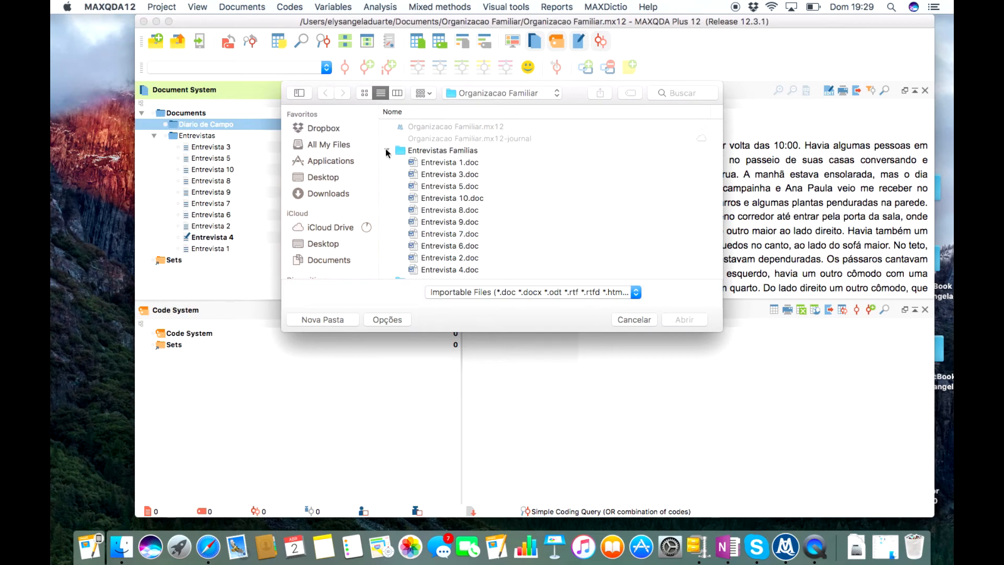
pyautogui.click(387, 151)
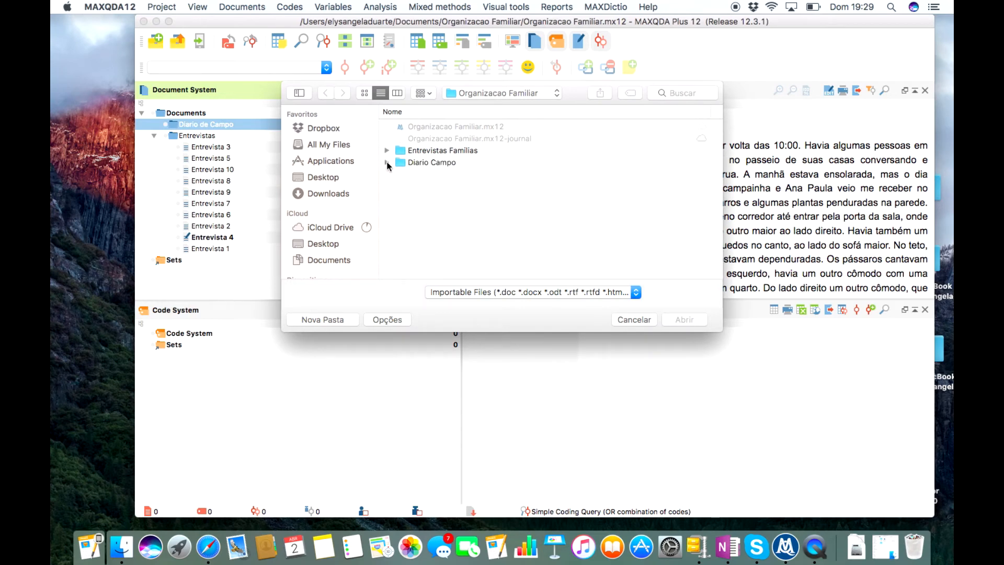
pyautogui.click(387, 162)
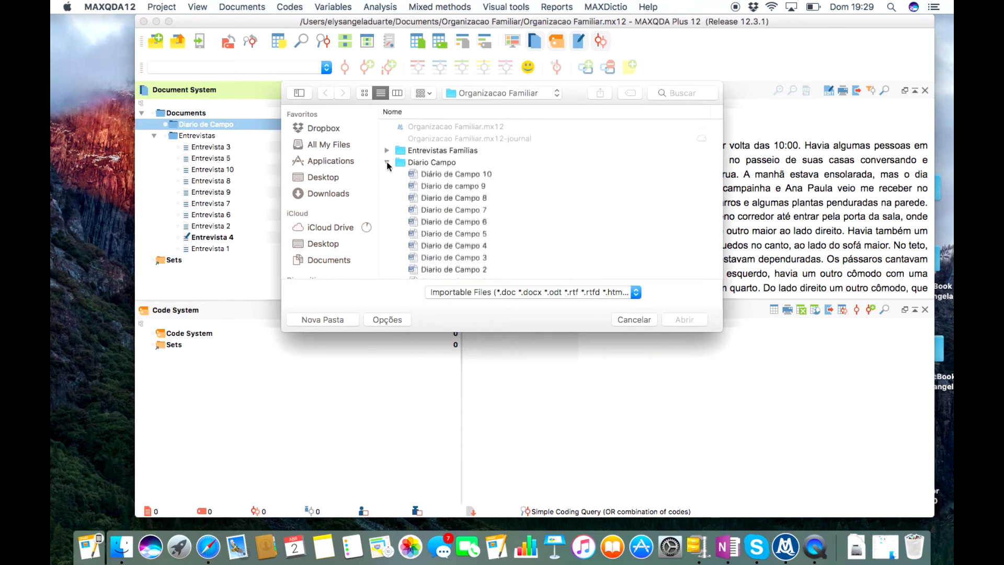
pyautogui.click(428, 173)
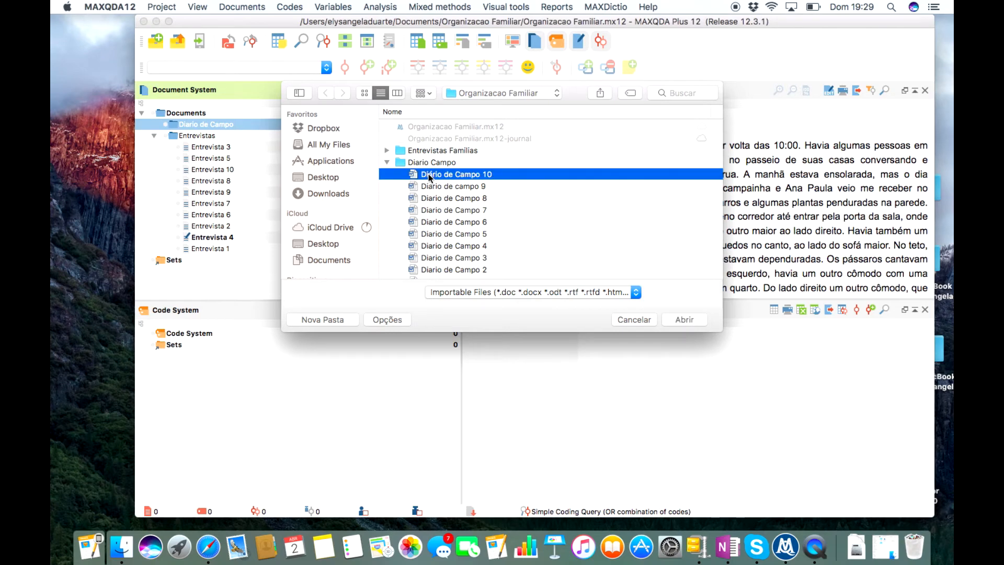
pyautogui.hotkey('shift', 'Down')
pyautogui.hotkey('shift', 'Down')
pyautogui.hotkey('shift', 'Down')
pyautogui.hotkey('shift', 'Down')
pyautogui.hotkey('shift', 'Down')
pyautogui.hotkey('shift', 'Down')
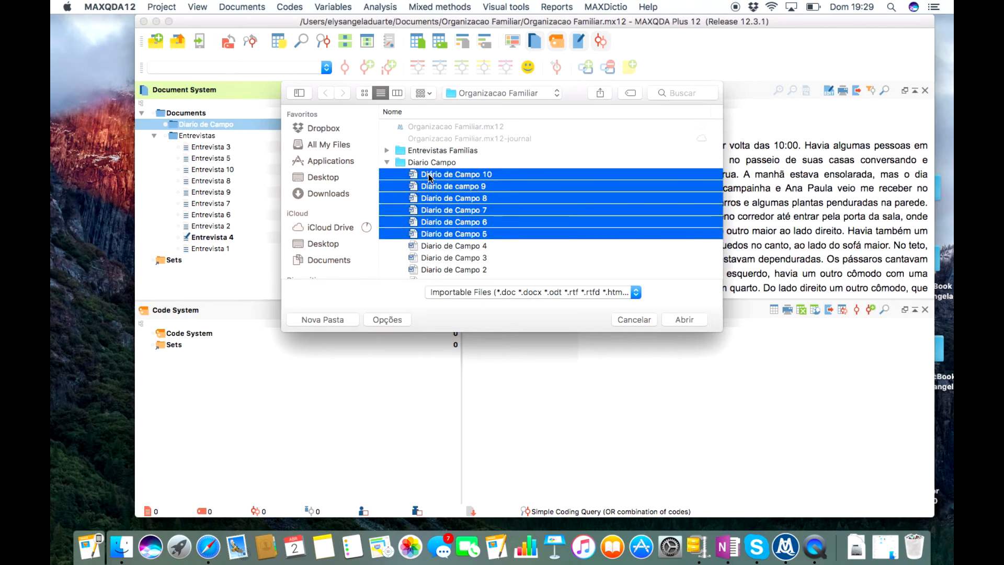
pyautogui.hotkey('shift', 'Down')
pyautogui.hotkey('shift', 'Down')
pyautogui.hotkey('shift', 'Down')
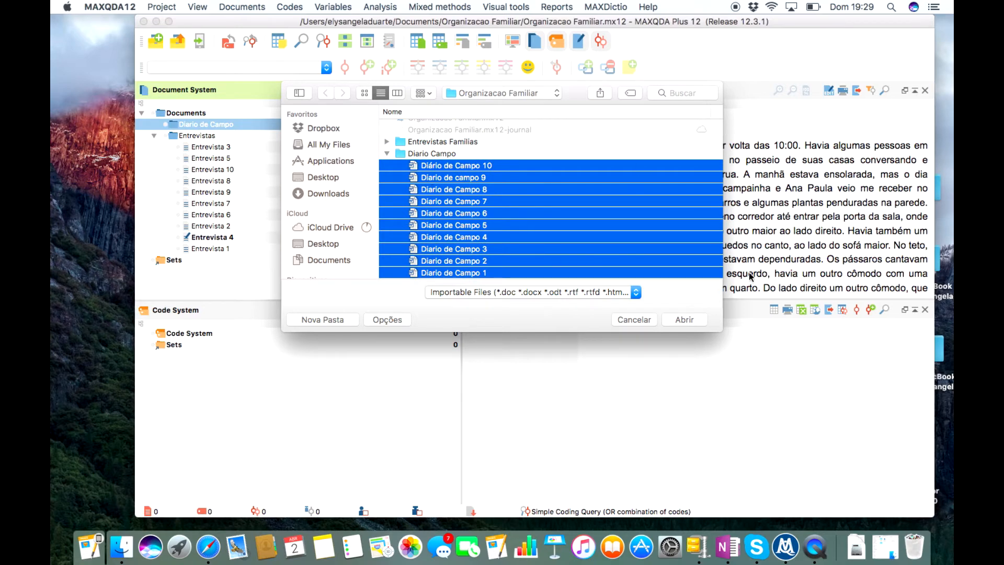
pyautogui.click(697, 322)
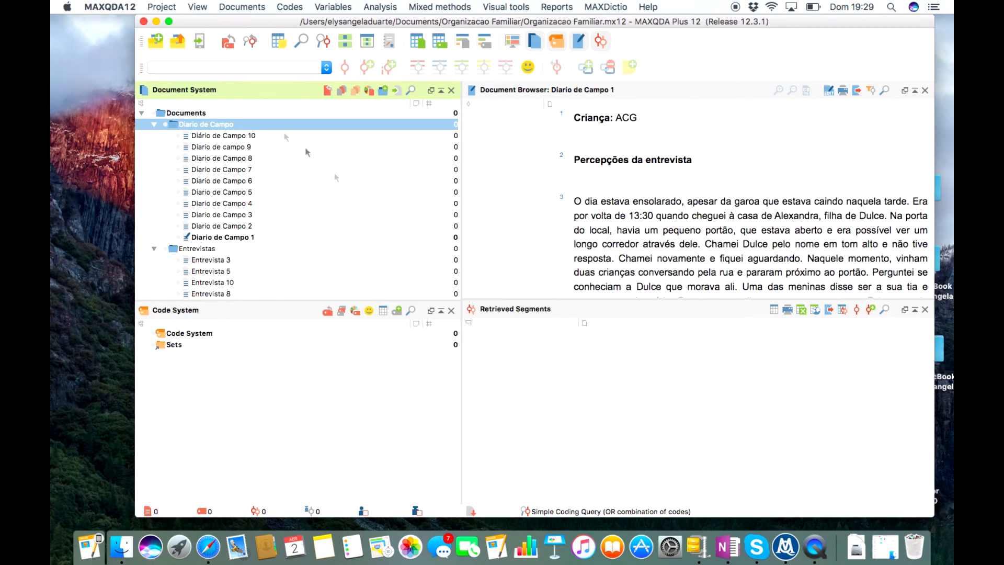
pyautogui.click(154, 124)
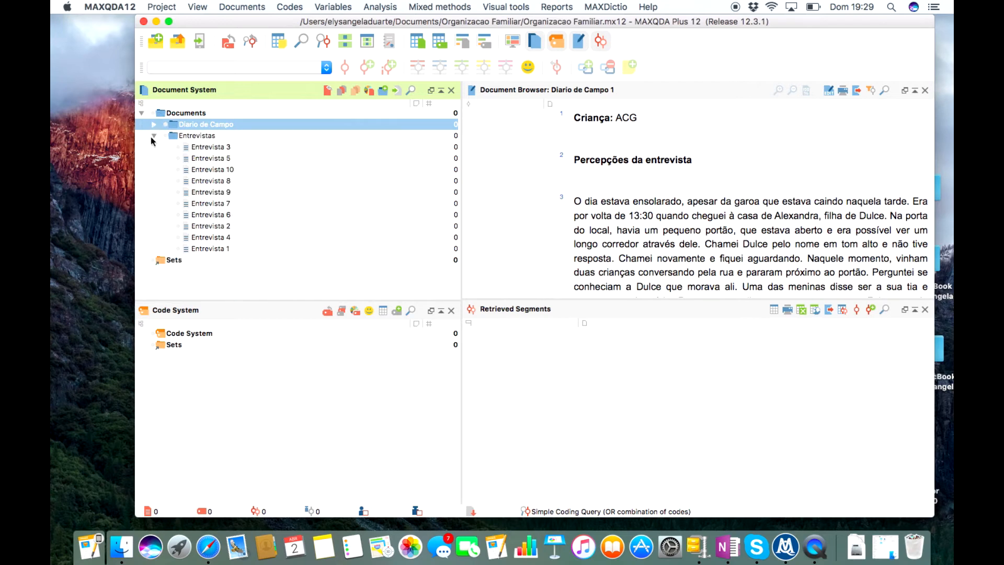
pyautogui.click(153, 136)
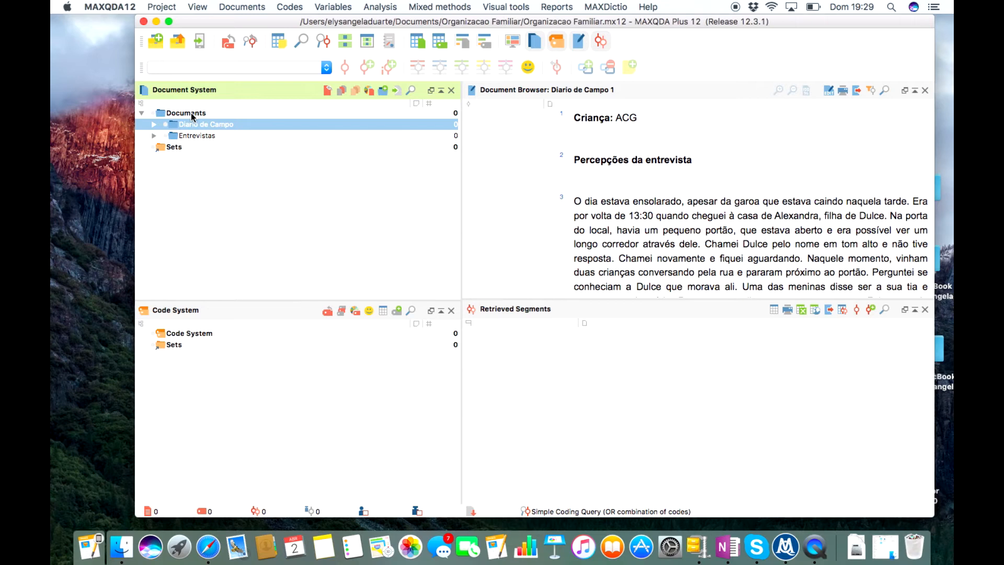
# - Expand the Diario de Campo group to list its documents and select Diario de Campo 8
pyautogui.click(155, 124)
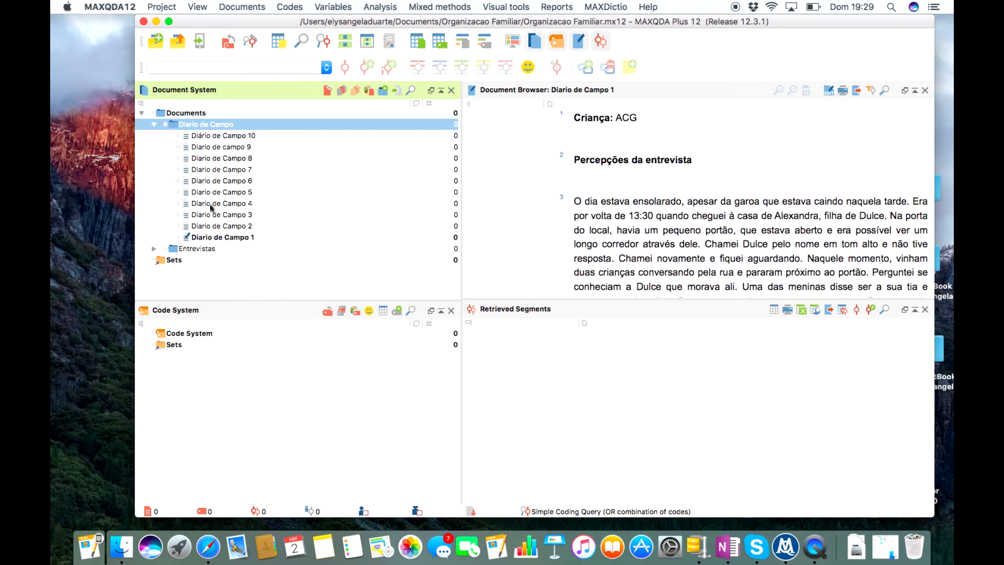
pyautogui.click(154, 124)
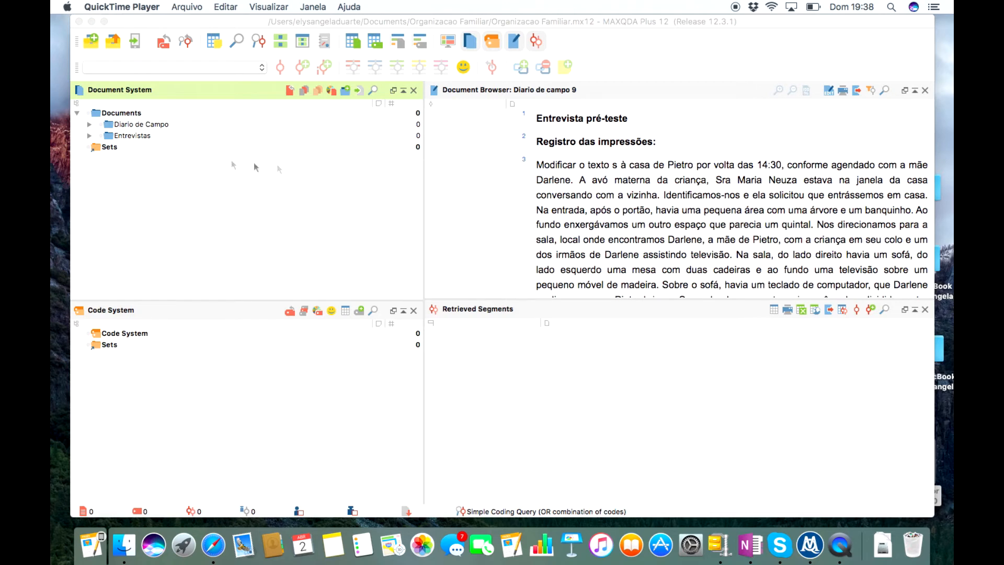
pyautogui.click(89, 125)
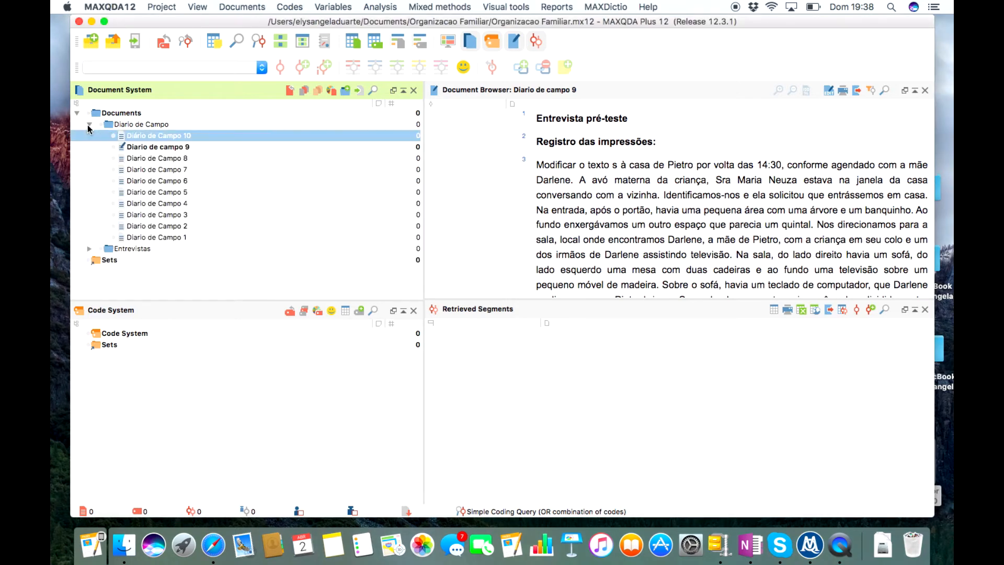
pyautogui.click(148, 159)
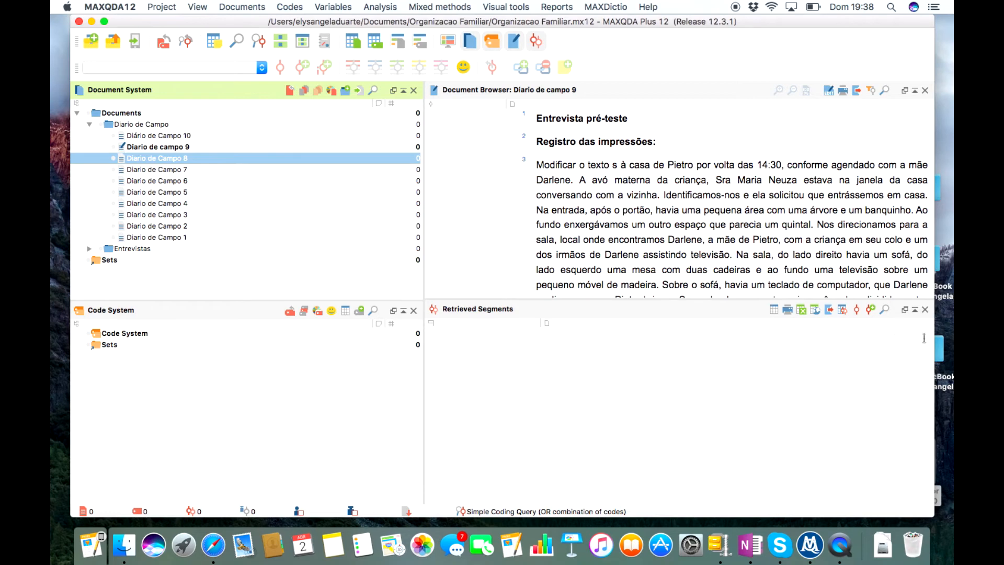
# - Close the Retrieved Segments window and turn on edit mode for the open Diario de campo 9 document
pyautogui.click(925, 310)
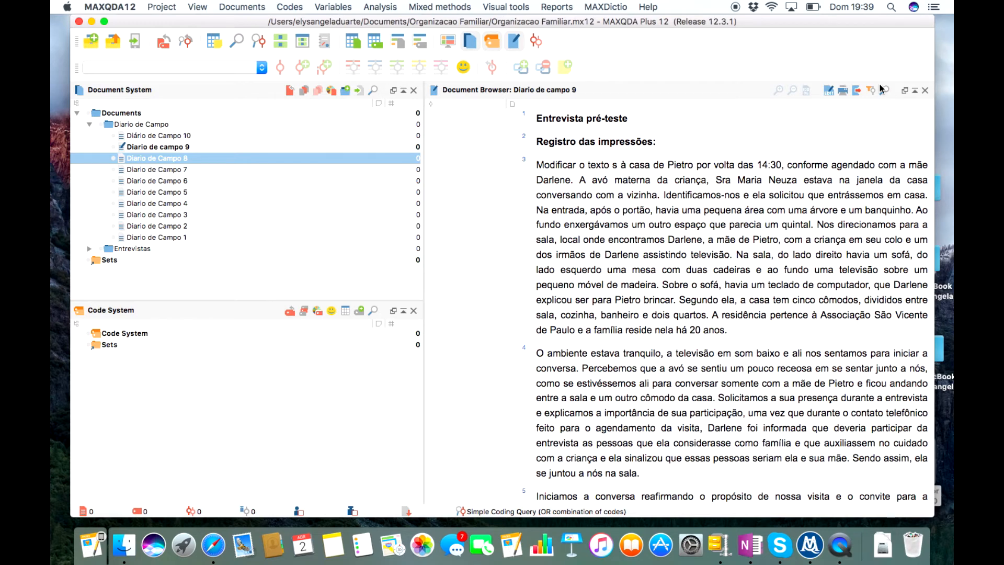
pyautogui.click(828, 93)
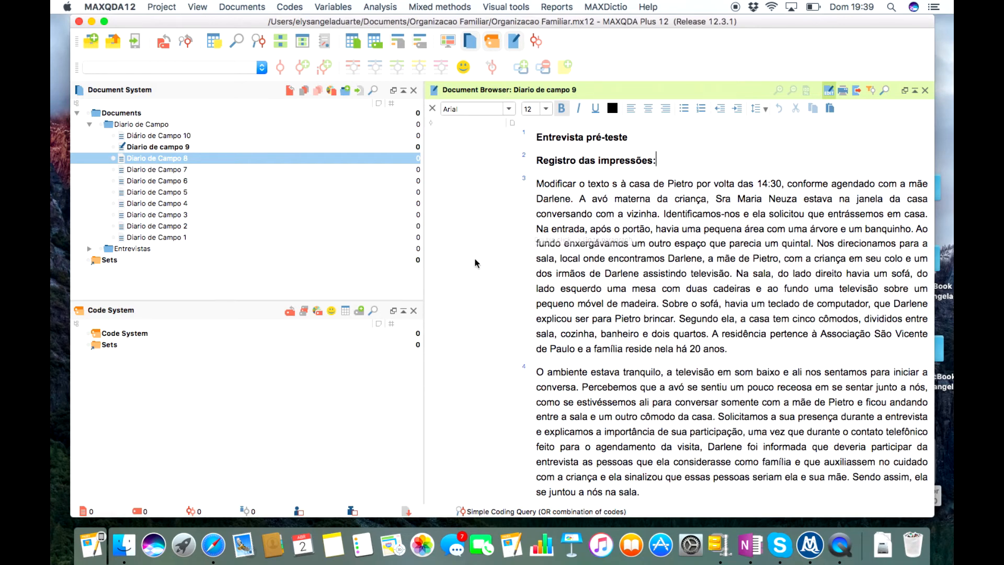
# - Replace the word "Modificar" at the start of paragraph 3 in Diario de campo 9 with "Corrigir o texto"
pyautogui.click(576, 184)
pyautogui.press('BackSpace')
pyautogui.press('BackSpace')
pyautogui.press('BackSpace')
pyautogui.press('BackSpace')
pyautogui.press('BackSpace')
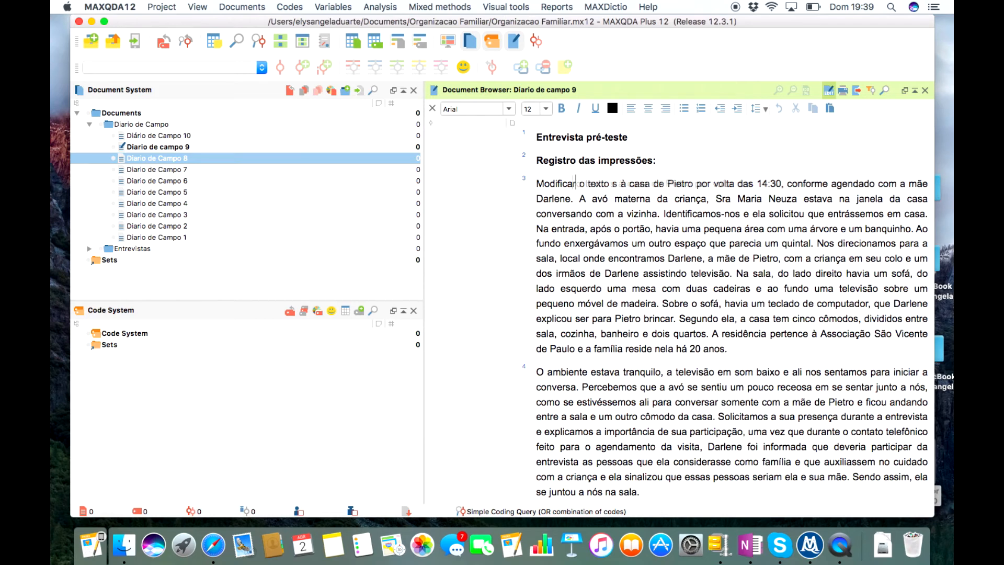
pyautogui.press('BackSpace')
pyautogui.press('BackSpace')
pyautogui.press('BackSpace')
pyautogui.press('BackSpace')
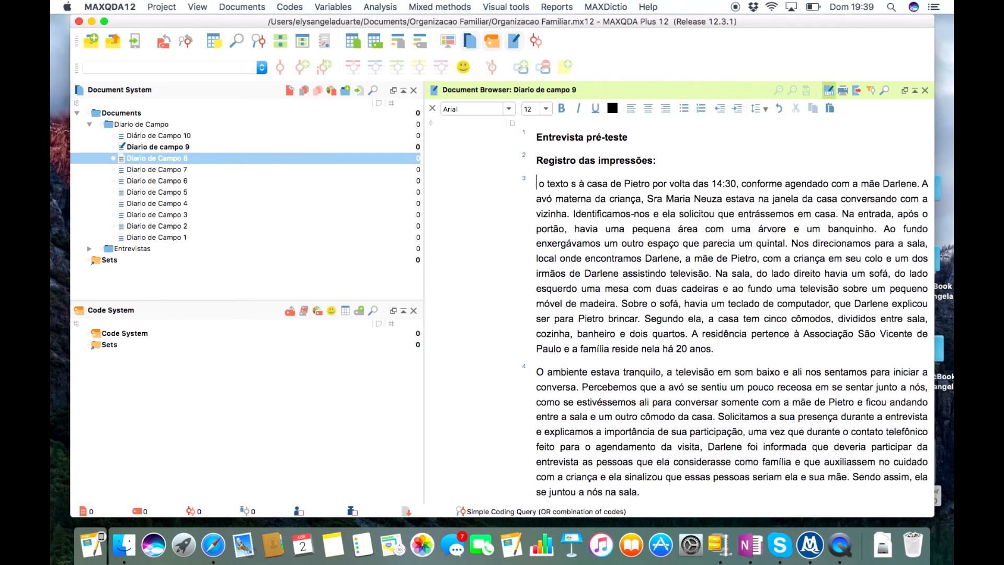
pyautogui.write('Corrigir ')
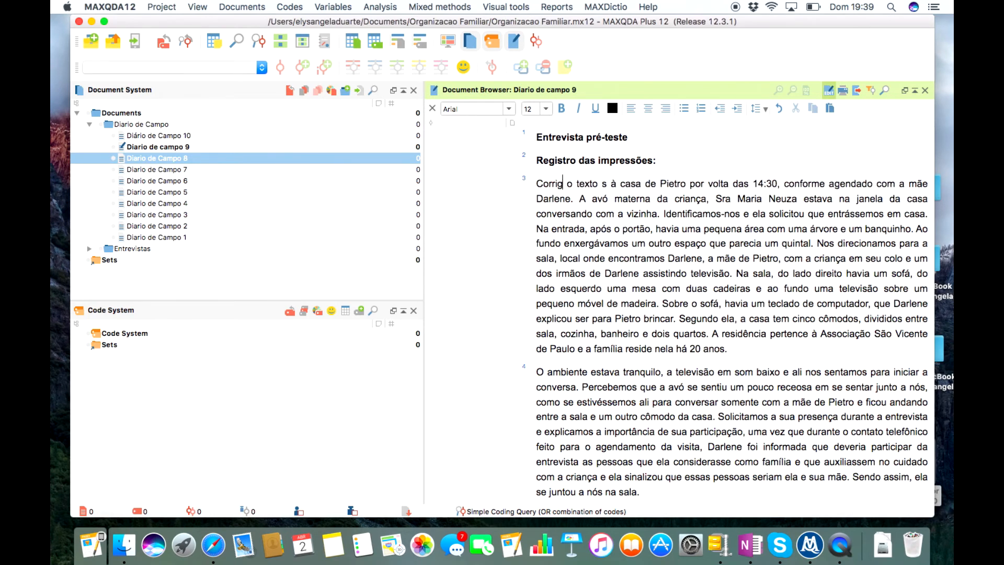
pyautogui.write('o text')
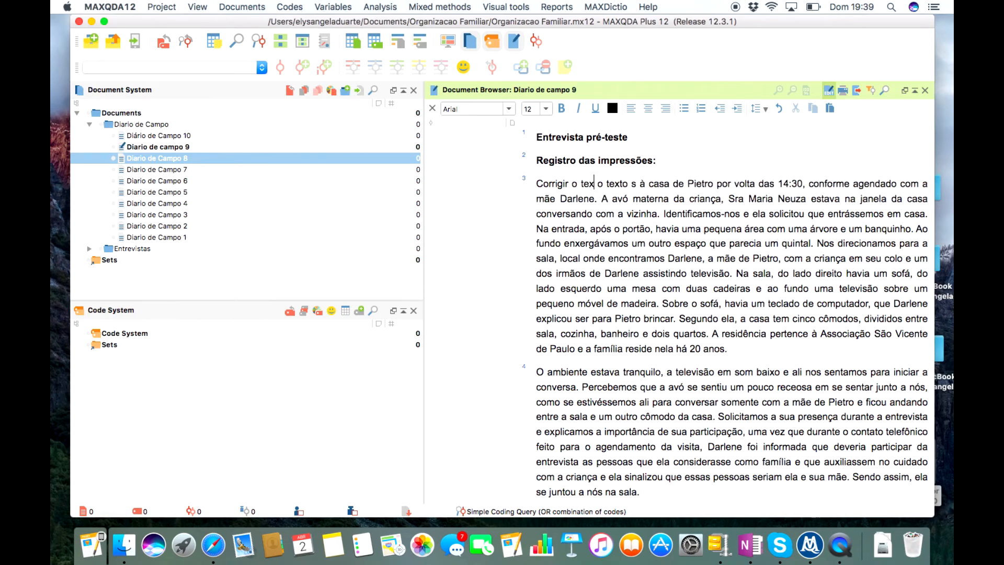
pyautogui.write('o')
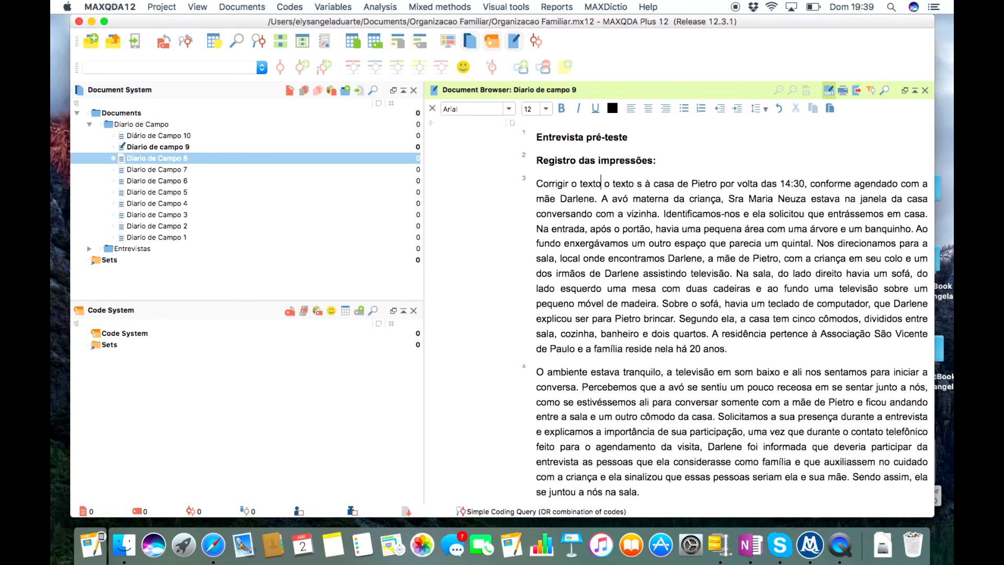
# - Delete the newly inserted word "texto" from paragraph 3, and undo the edits made to the paragraph
pyautogui.press('BackSpace')
pyautogui.press('BackSpace')
pyautogui.press('BackSpace')
pyautogui.press('BackSpace')
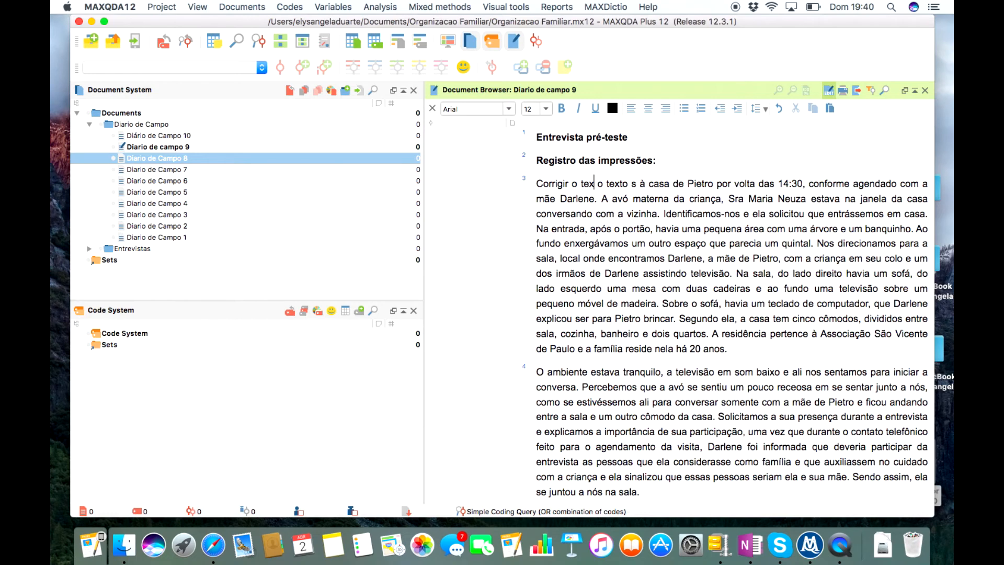
pyautogui.press('BackSpace')
pyautogui.press('BackSpace')
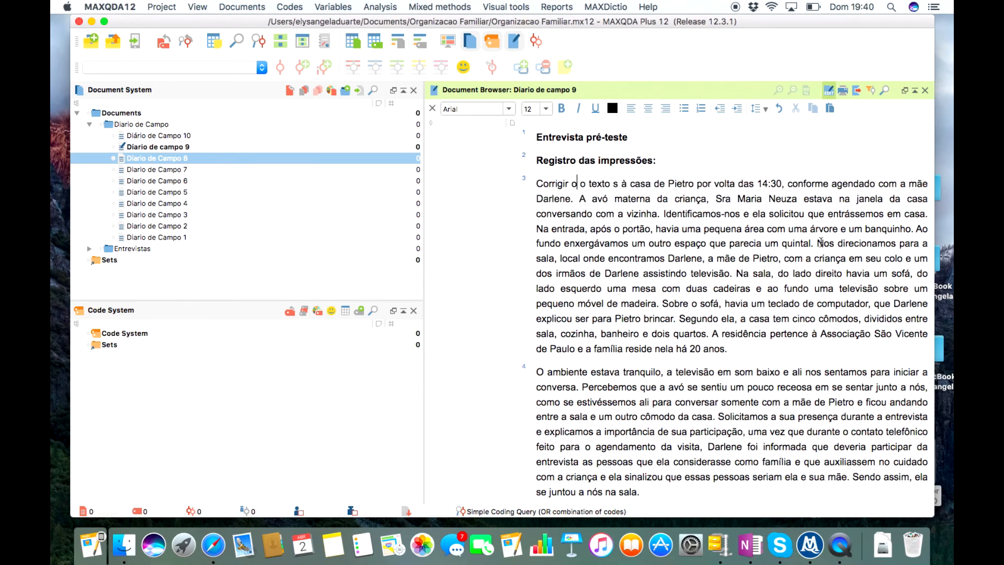
pyautogui.click(782, 108)
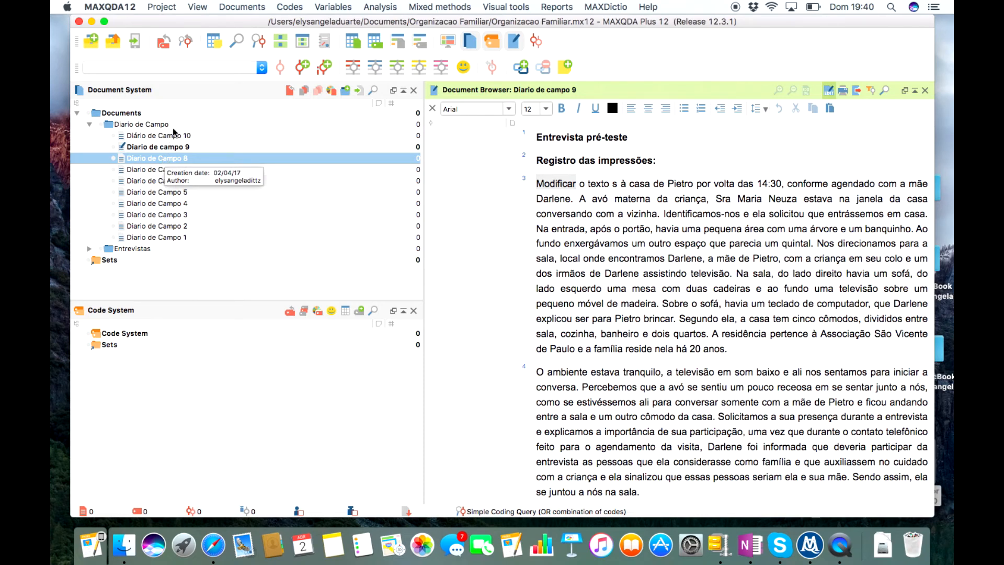
# - Create a new text document under Documents and write "Edição de texto" in it
pyautogui.rightClick(131, 116)
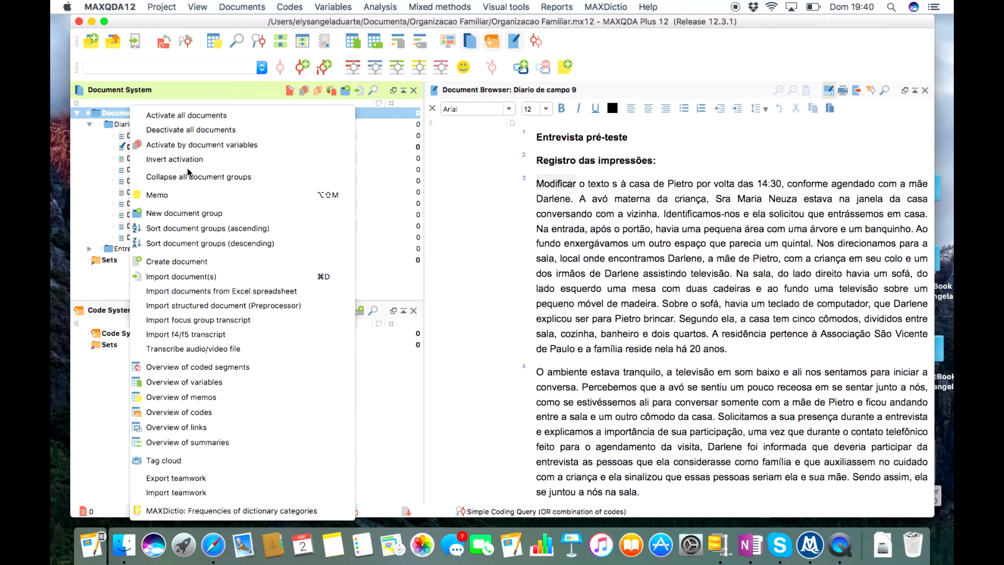
pyautogui.click(188, 260)
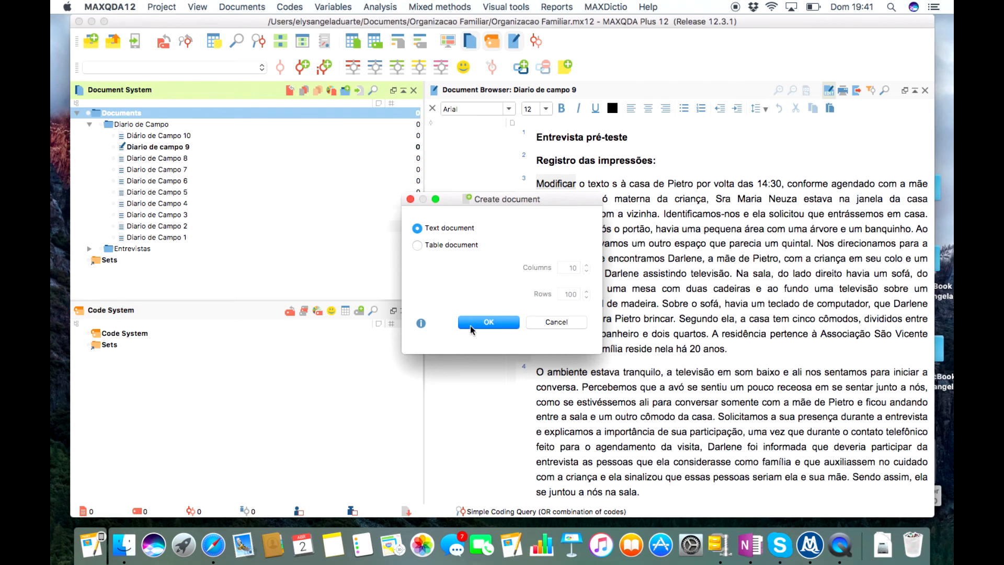
pyautogui.click(485, 322)
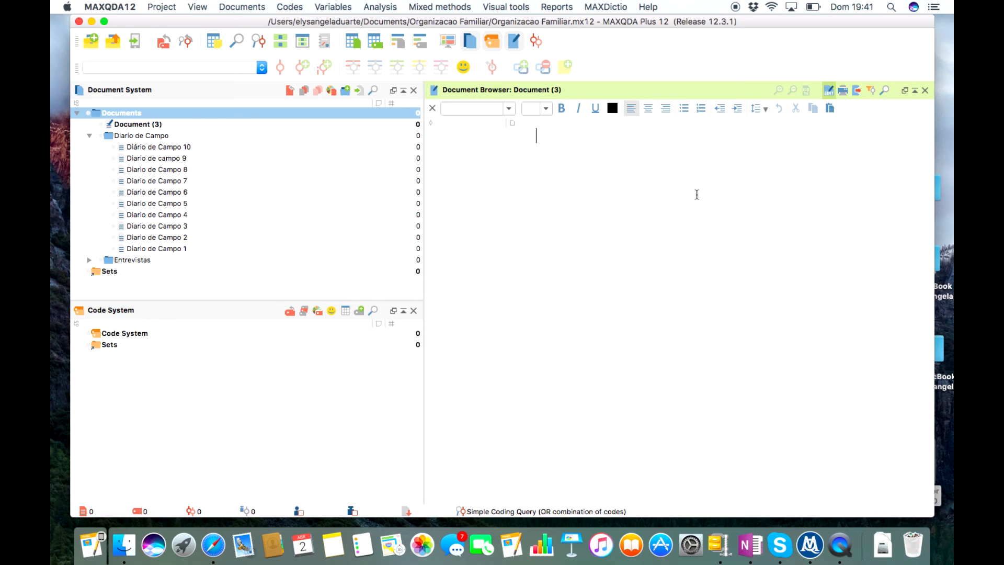
pyautogui.write('Edição de texto')
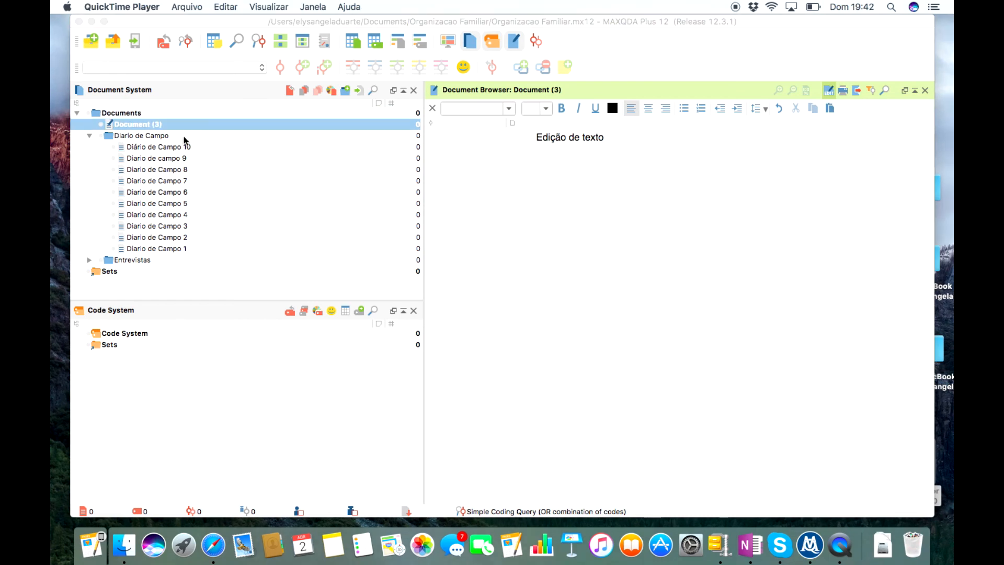
# - Rename the new document as Memorias 2017-04-02, end its first line with a period and add a second paragraph reading "Continuando."
pyautogui.click(166, 126)
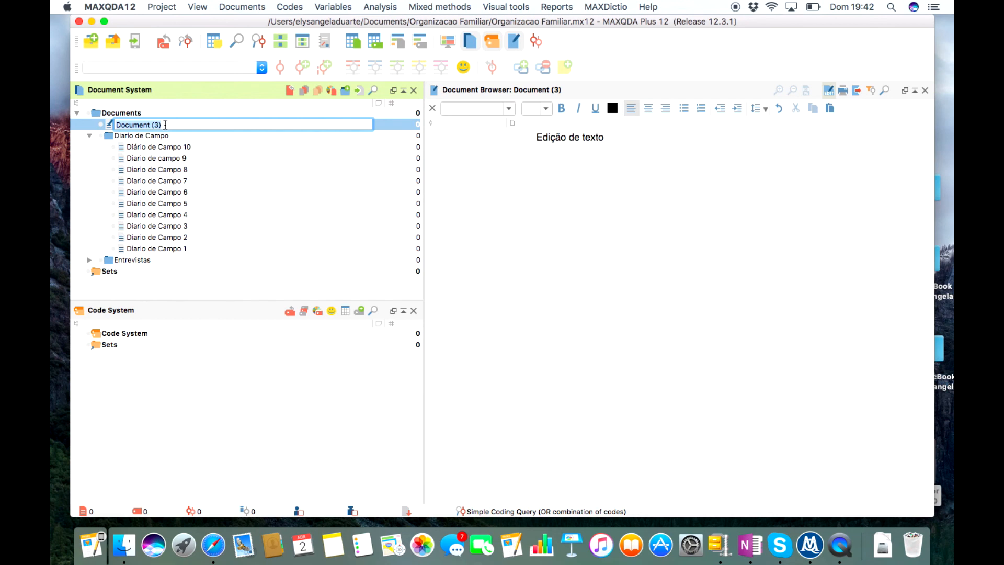
pyautogui.write('Memorias 2017-04-02')
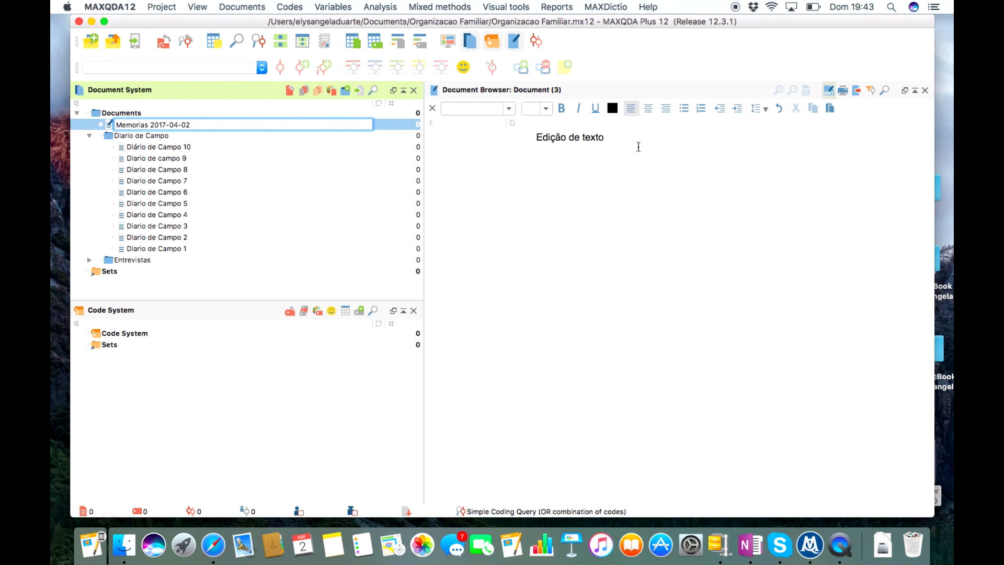
pyautogui.click(639, 147)
pyautogui.write('. ')
pyautogui.write('Continuan')
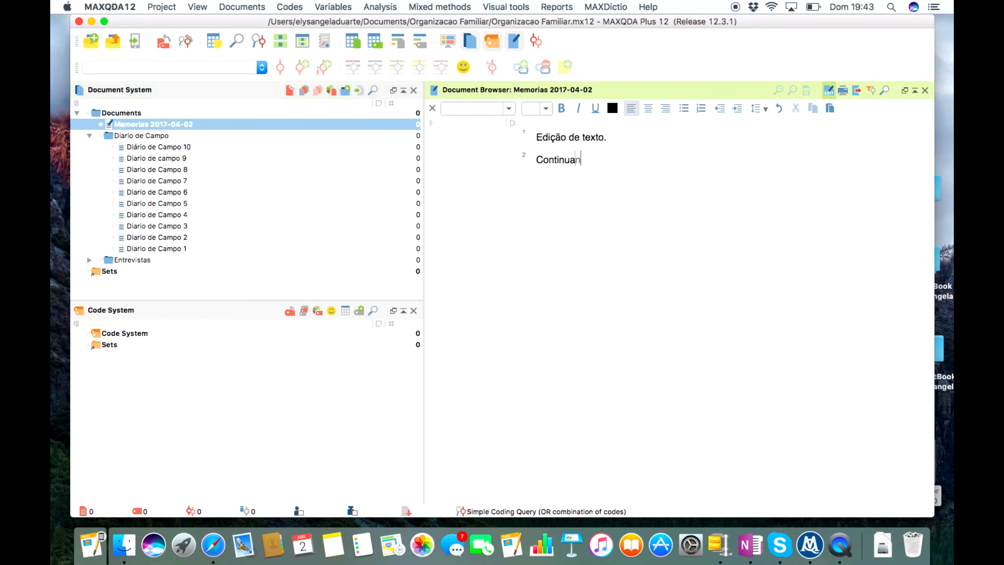
pyautogui.write('do.')
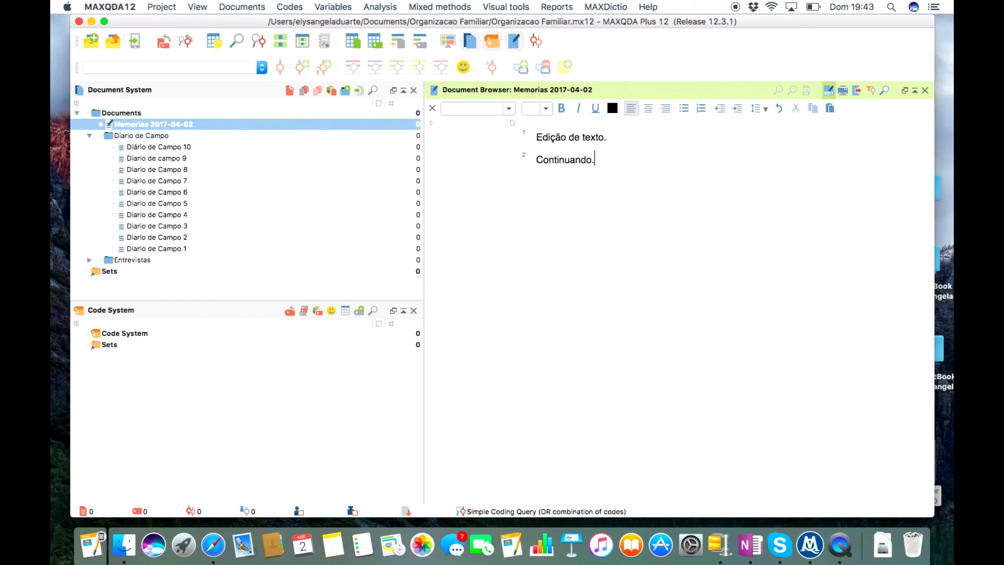